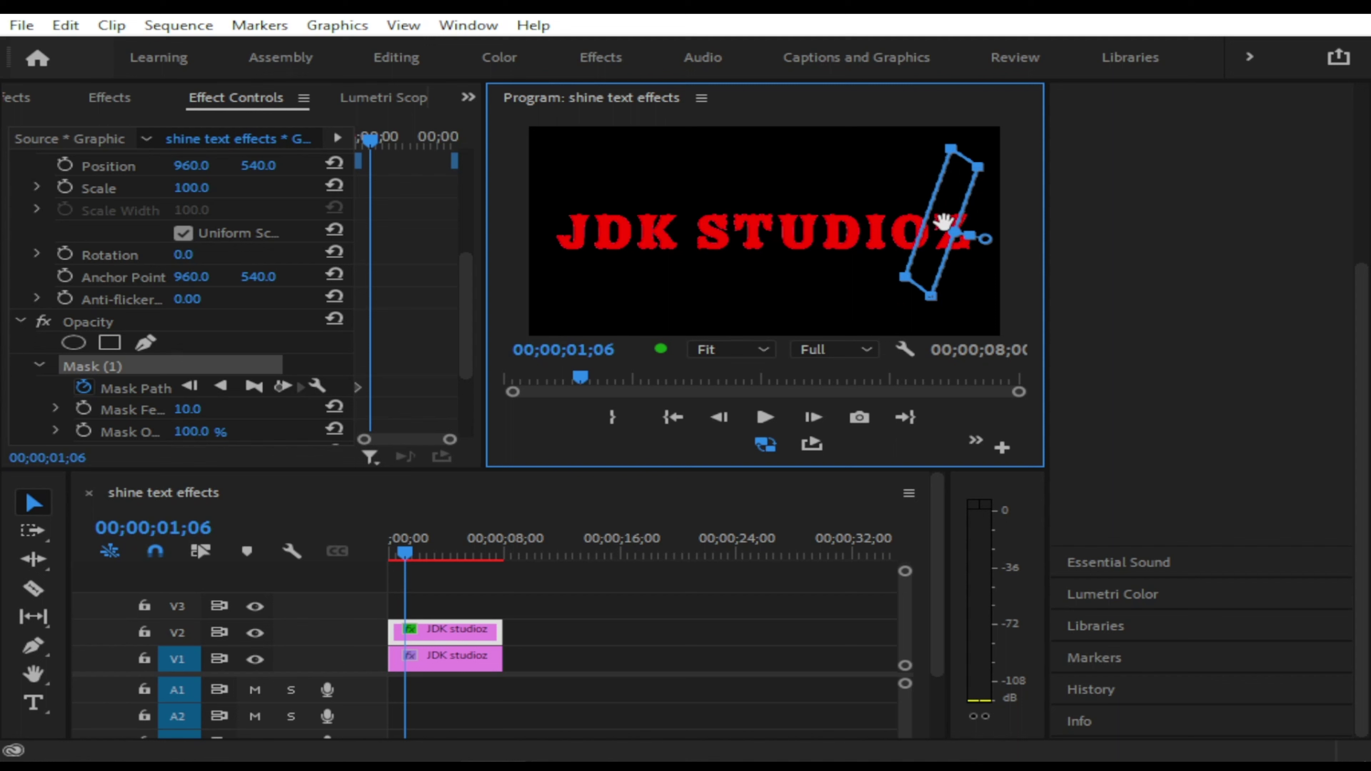
Step: Move the mask just past the right end of JDK STUDIOZ and set Mask Feather to 20
{"action": "left_click_drag", "start_coordinate": [944, 221], "coordinate": [1000, 237]}
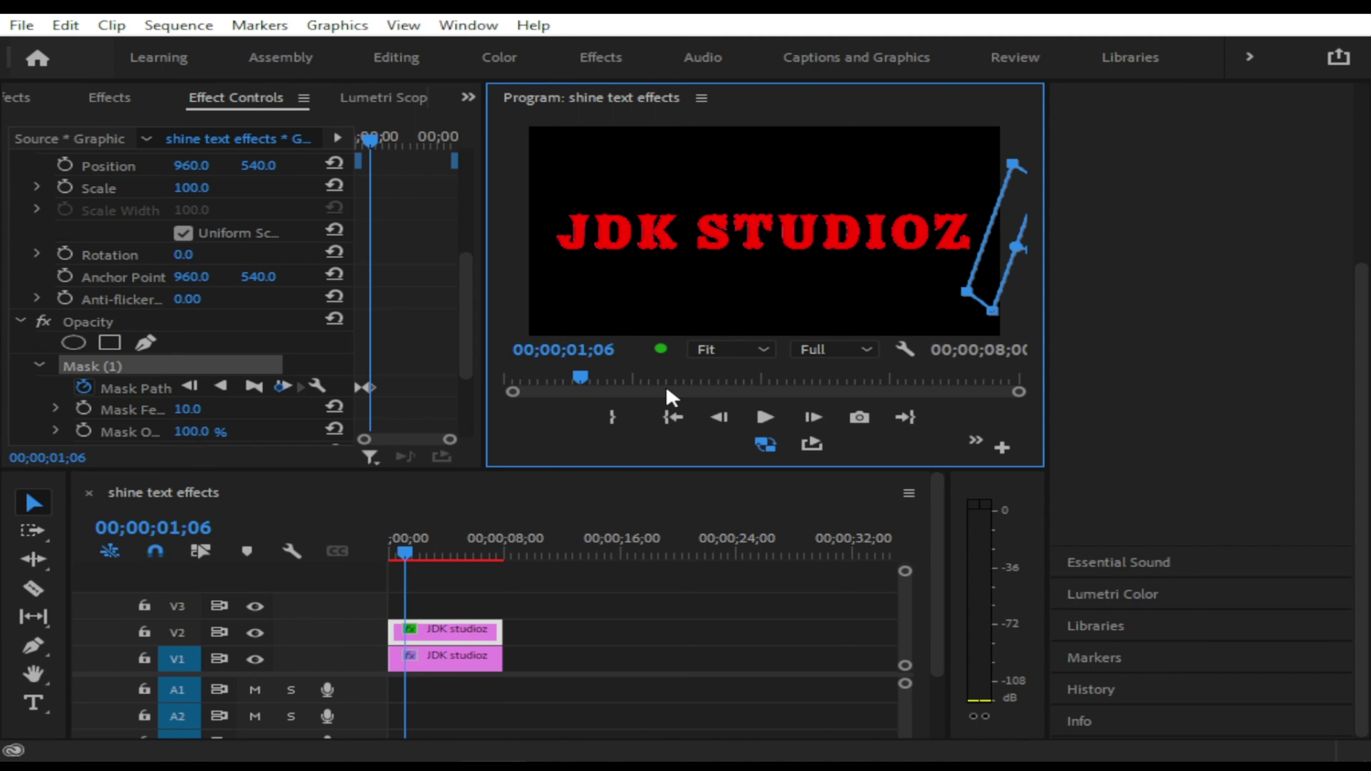
{"action": "left_click", "coordinate": [191, 408]}
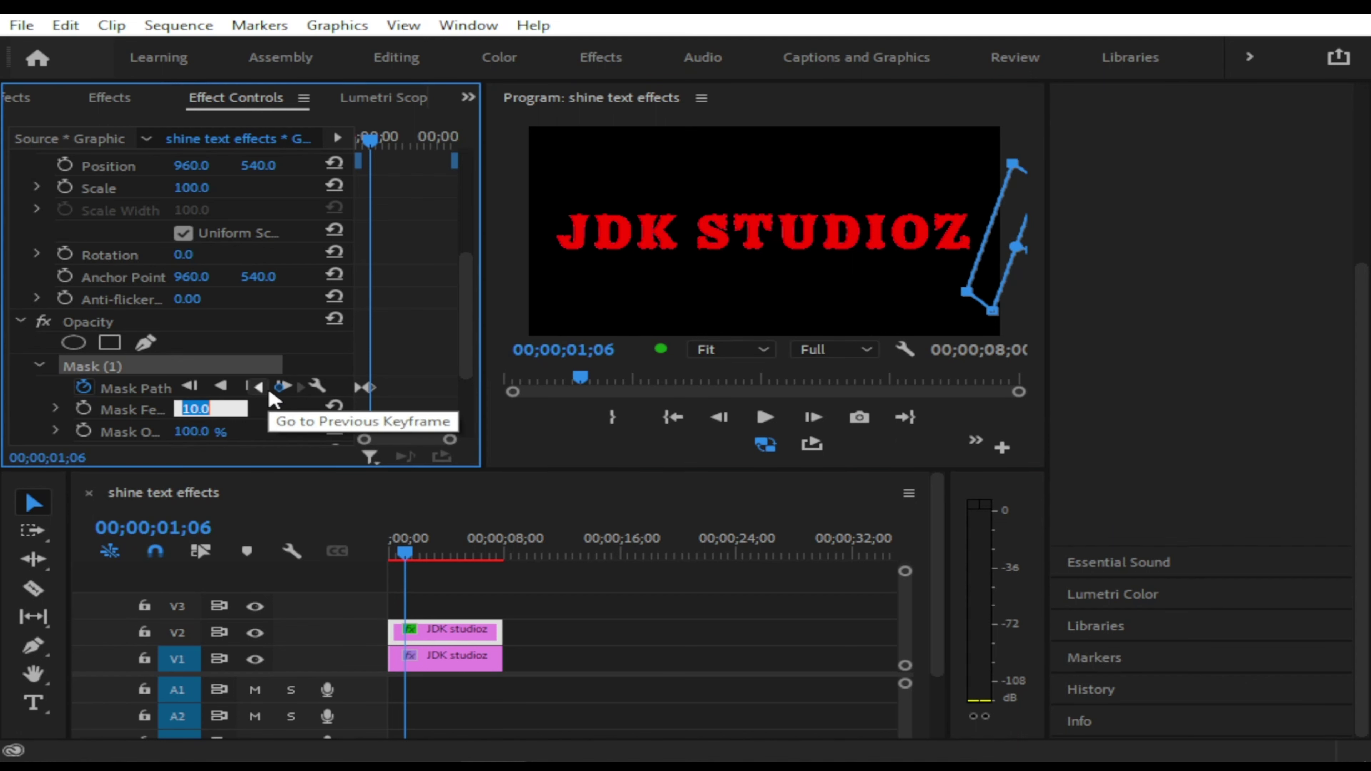
{"action": "type", "text": "20"}
{"action": "key", "text": "Return"}
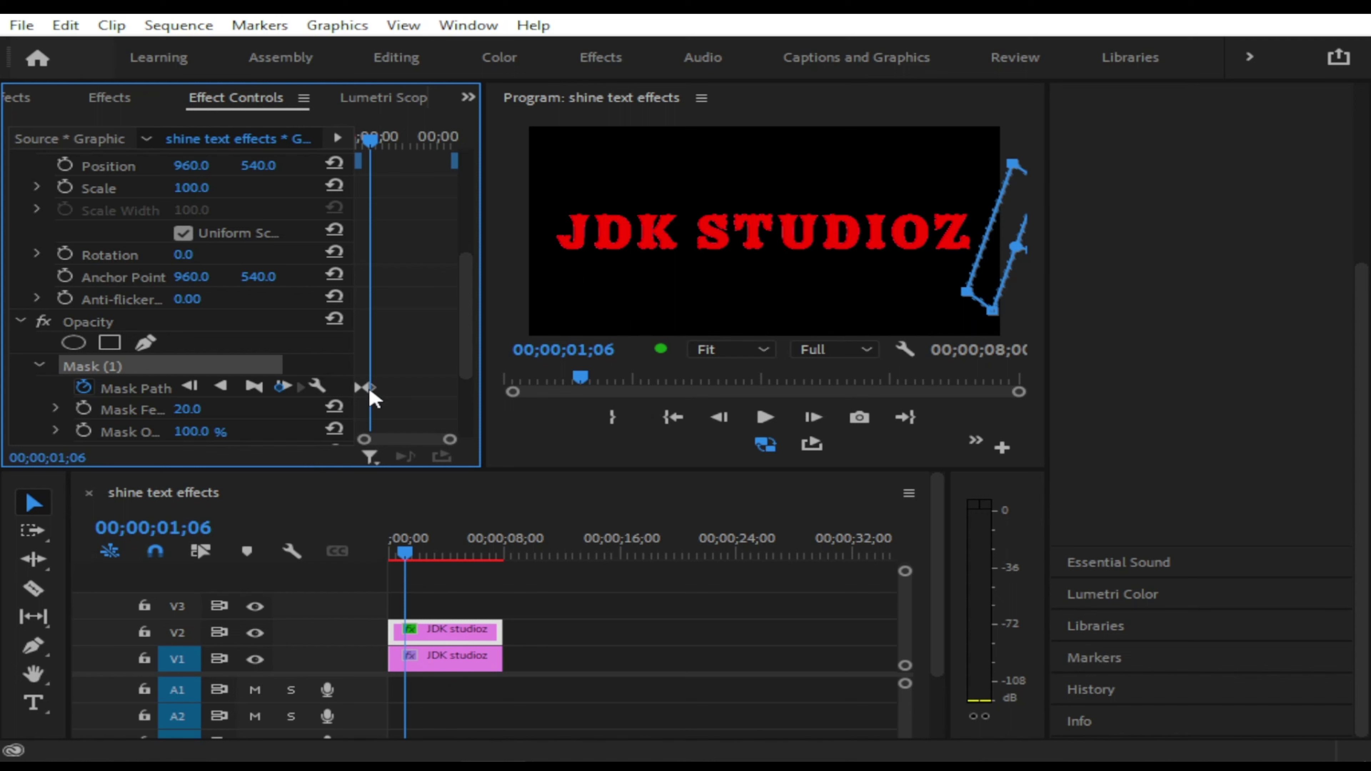
Step: Widen Effect Controls and move the final Mask Path keyframe to 00;00;06;26
{"action": "left_click_drag", "start_coordinate": [372, 143], "coordinate": [390, 142]}
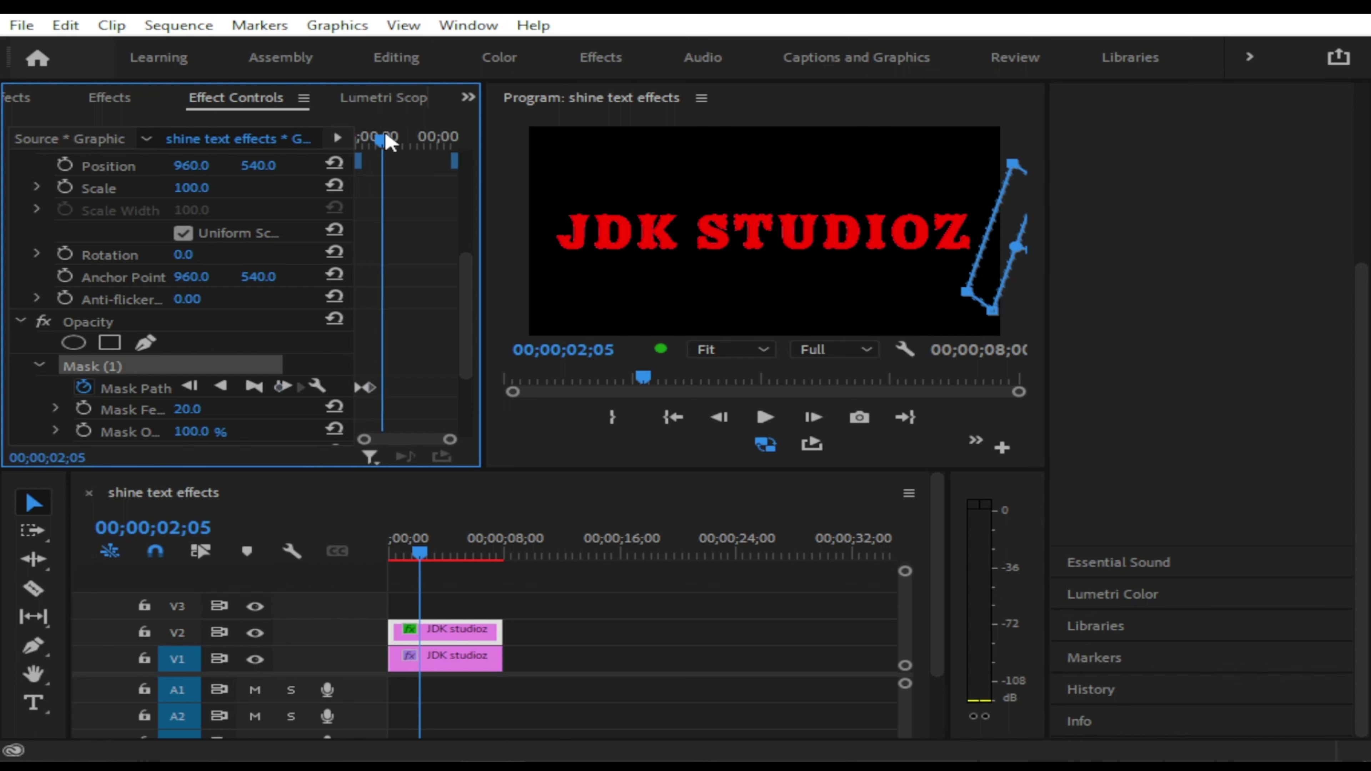
{"action": "left_click_drag", "start_coordinate": [484, 249], "coordinate": [663, 250]}
{"action": "left_click_drag", "start_coordinate": [510, 144], "coordinate": [615, 142]}
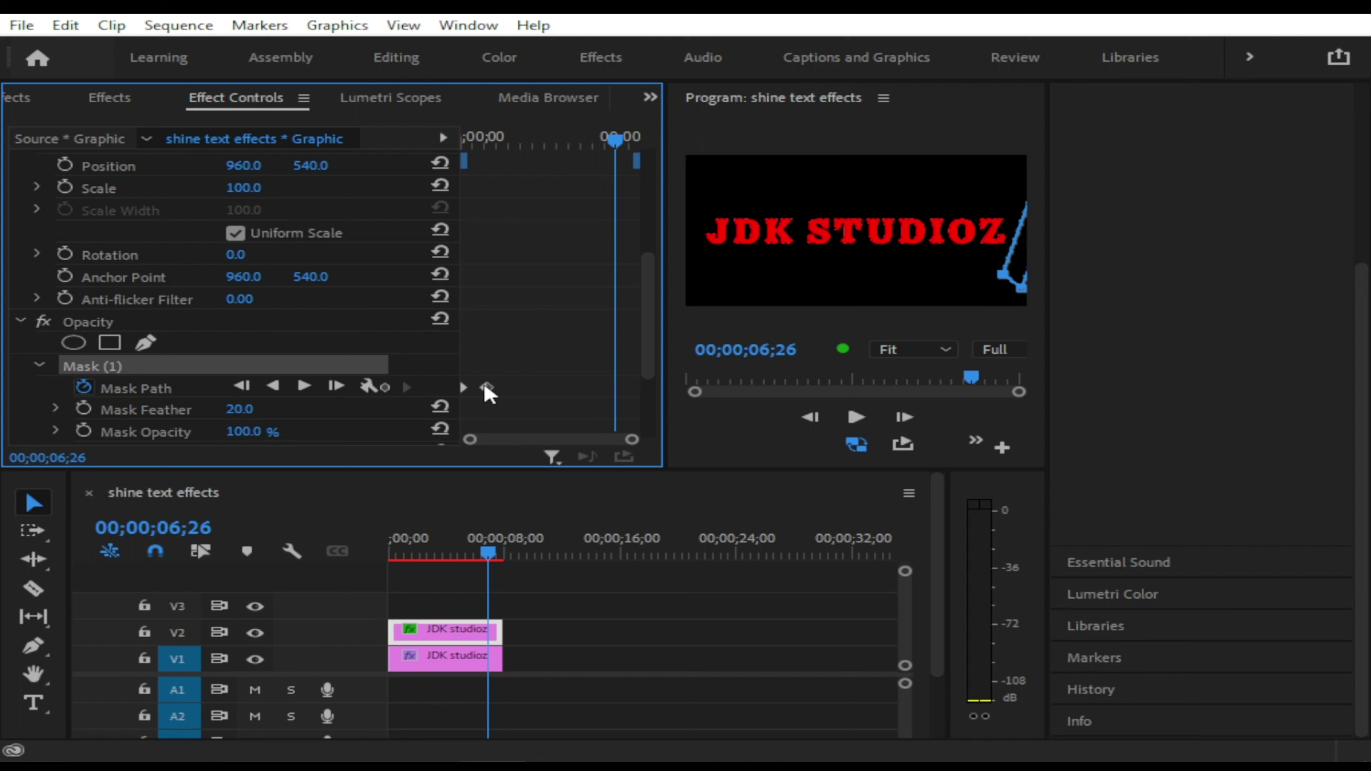
{"action": "left_click_drag", "start_coordinate": [485, 387], "coordinate": [614, 388]}
Step: Maximize the Program monitor and render the sequence effects from in to out
{"action": "left_click", "coordinate": [724, 294]}
{"action": "double_click", "coordinate": [735, 101]}
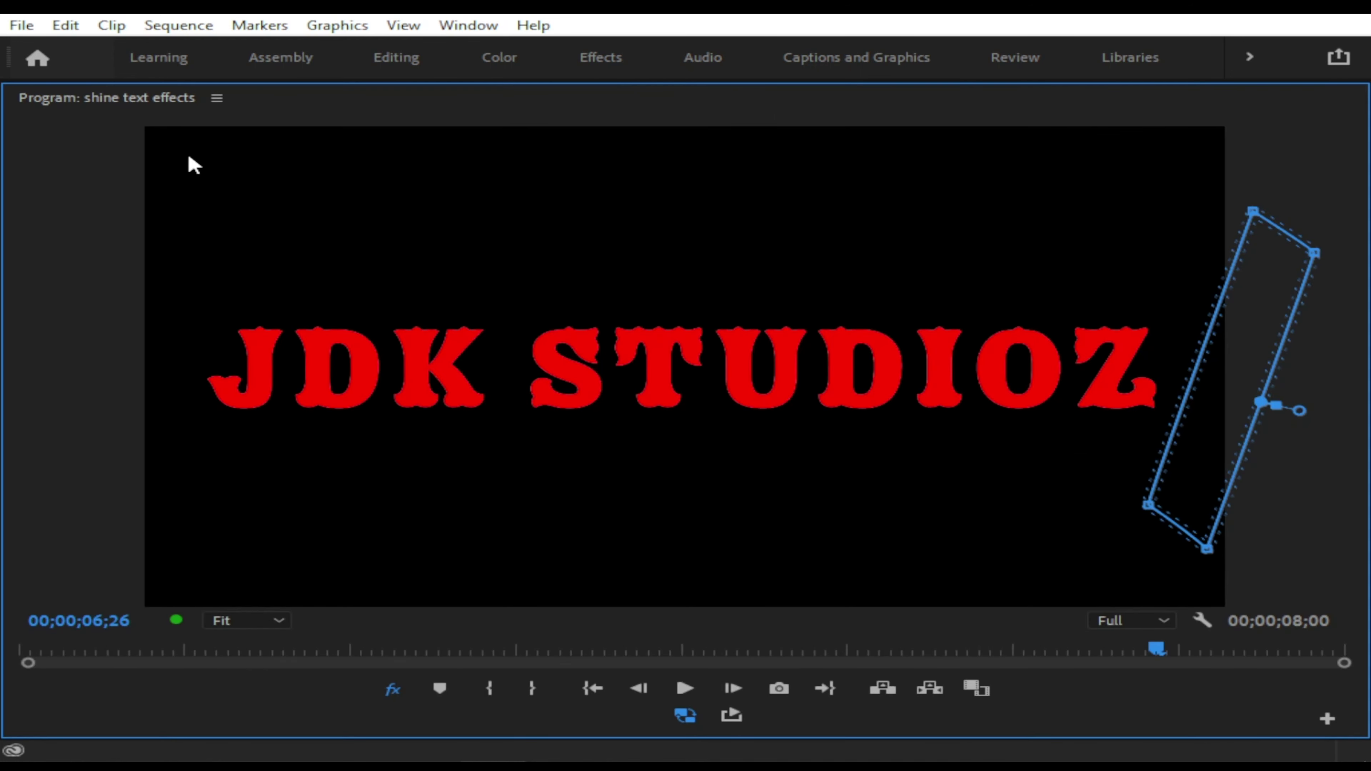
{"action": "left_click", "coordinate": [178, 25]}
{"action": "left_click", "coordinate": [289, 71]}
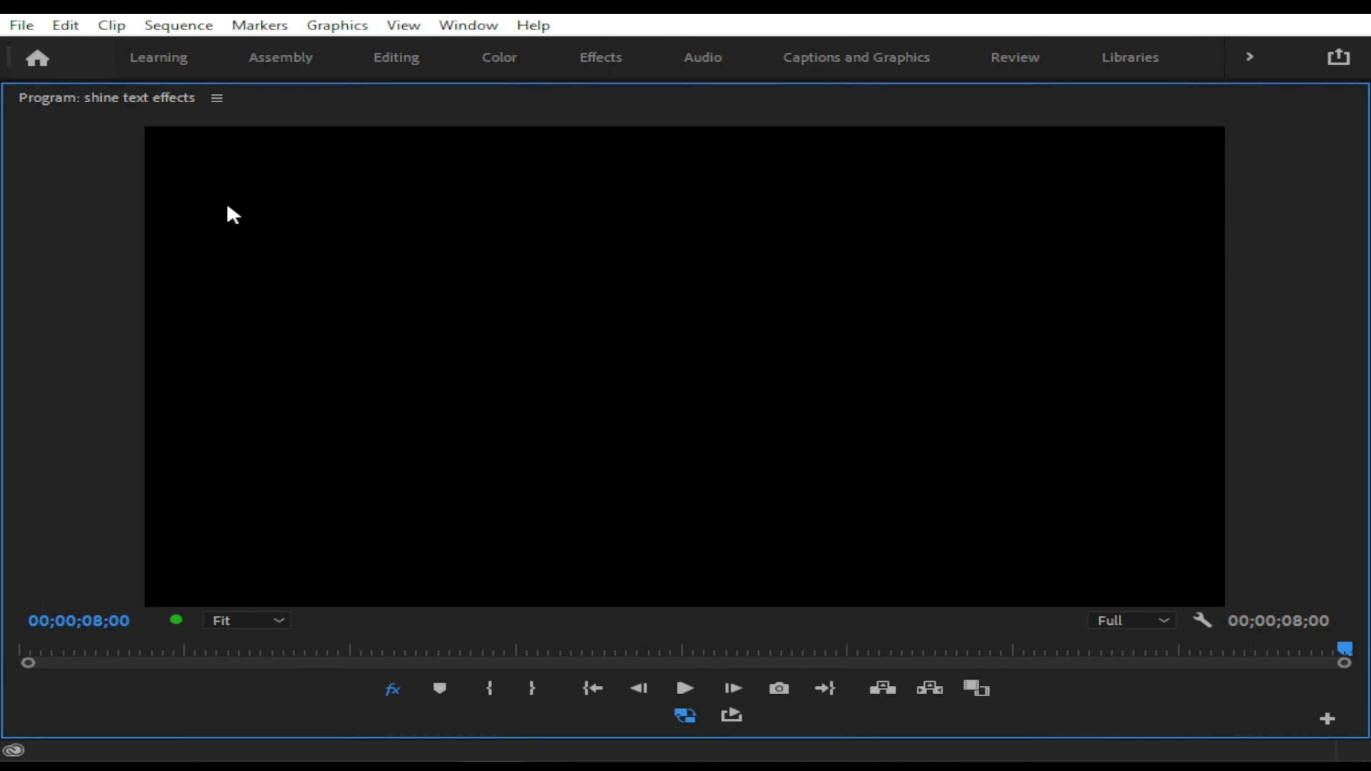
Step: Restore the normal workspace, widen the Program monitor, and play the sequence from its start
{"action": "key", "text": "grave"}
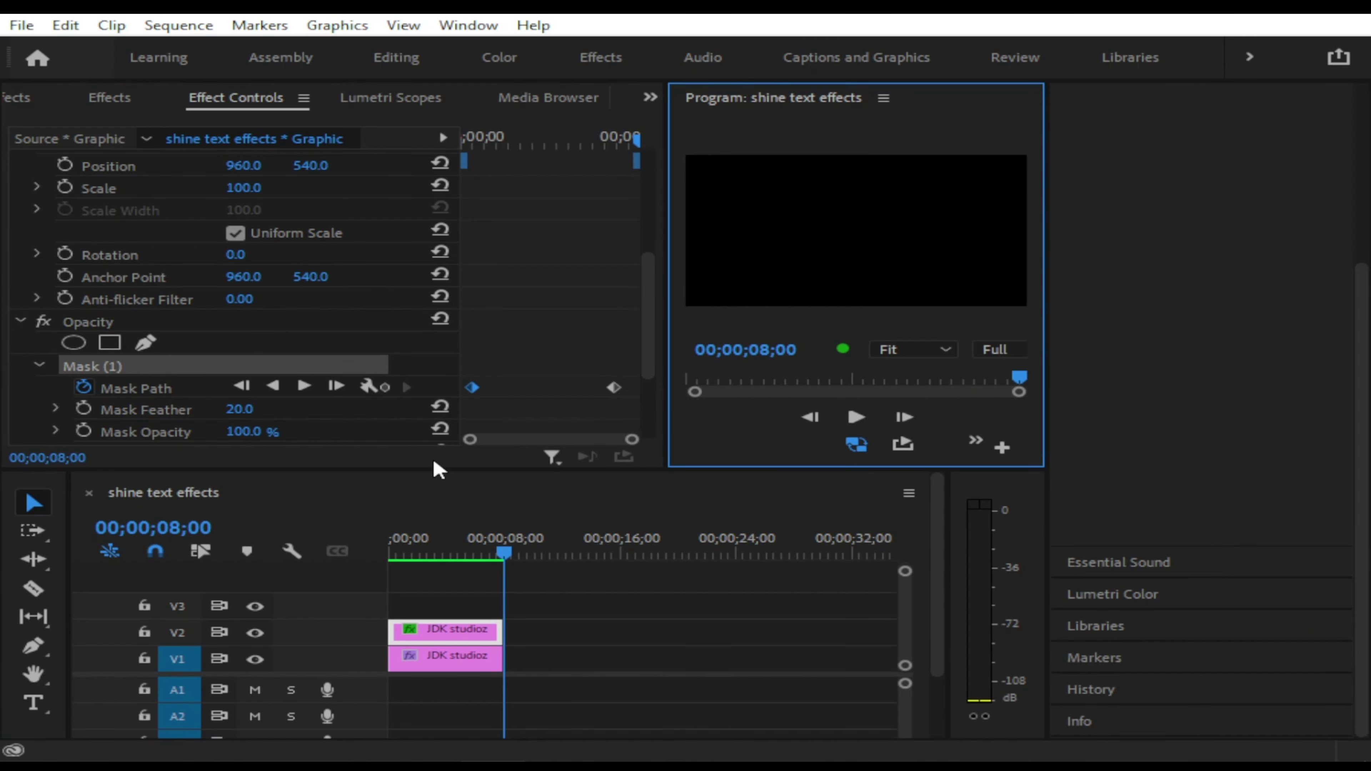
{"action": "left_click_drag", "start_coordinate": [670, 315], "coordinate": [282, 316]}
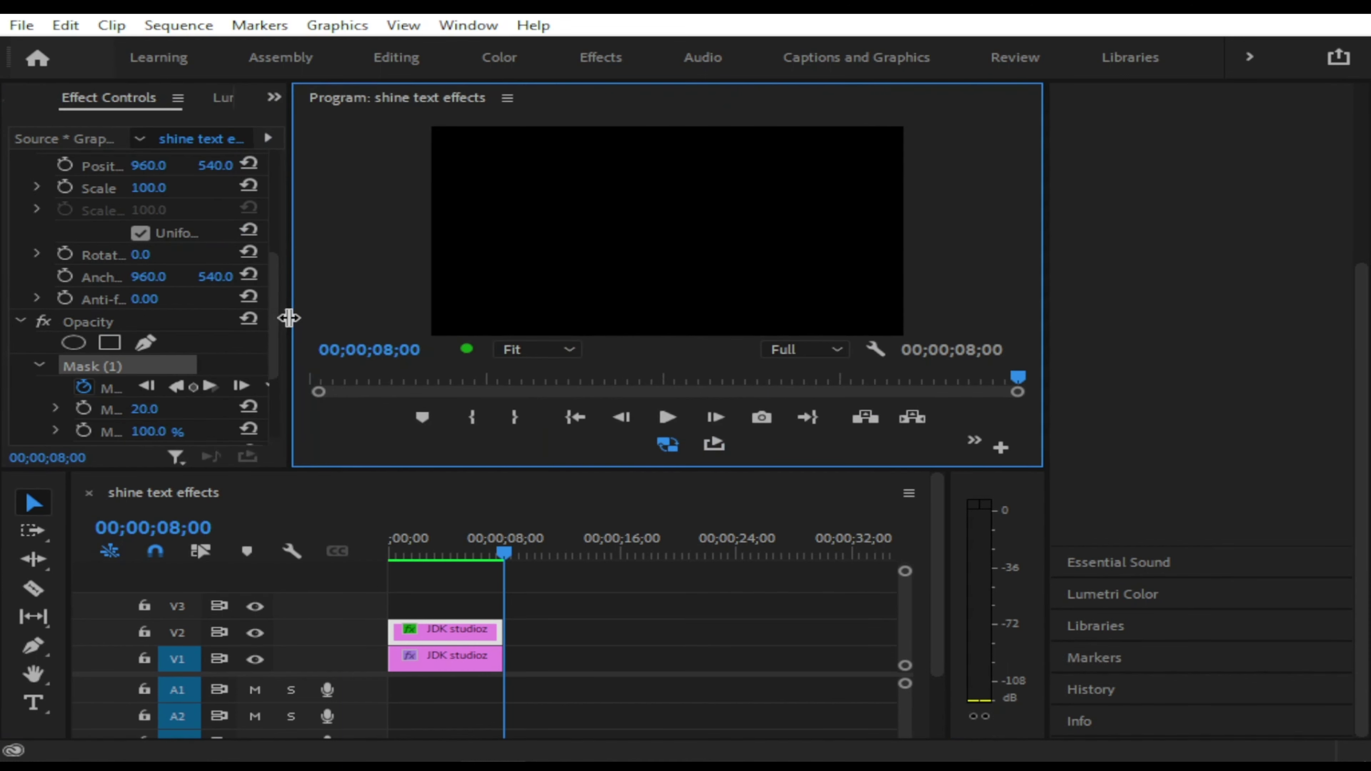
{"action": "left_click", "coordinate": [571, 417]}
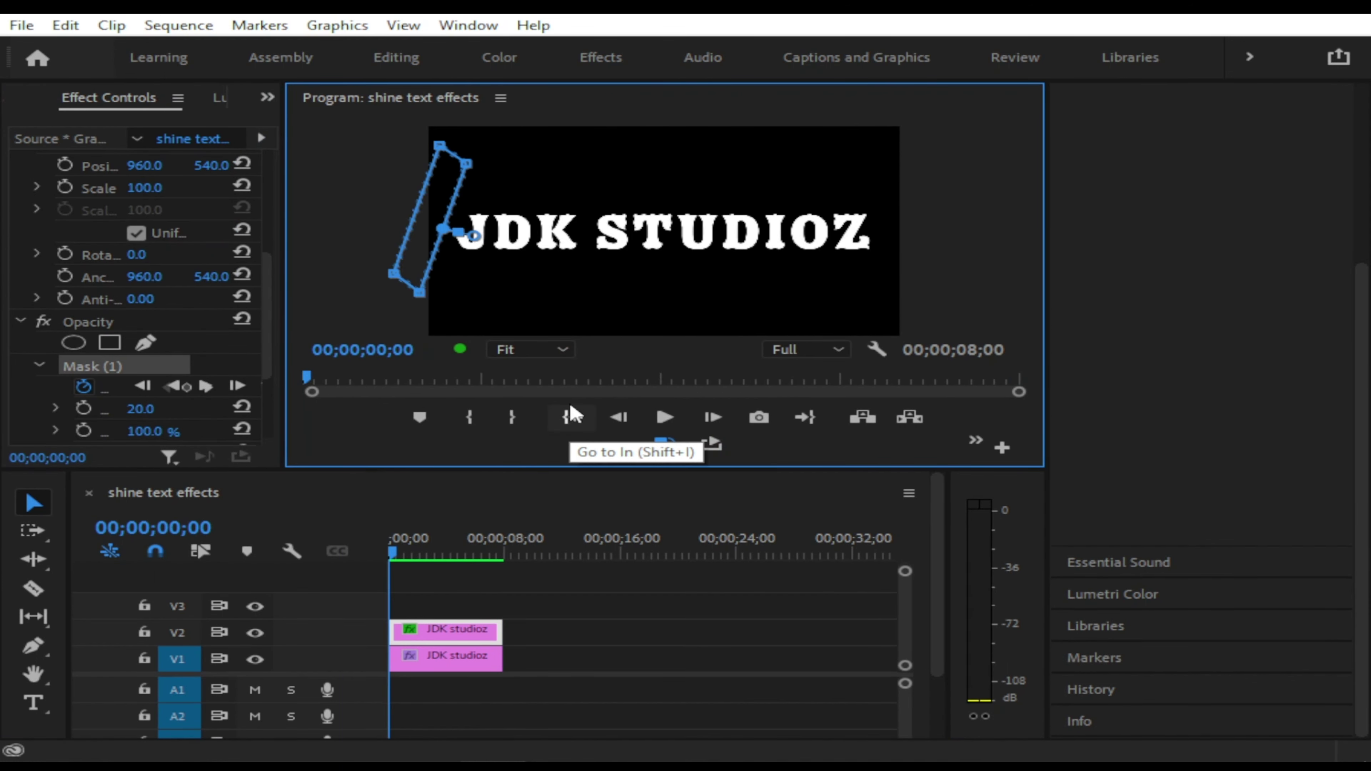
{"action": "left_click", "coordinate": [665, 417]}
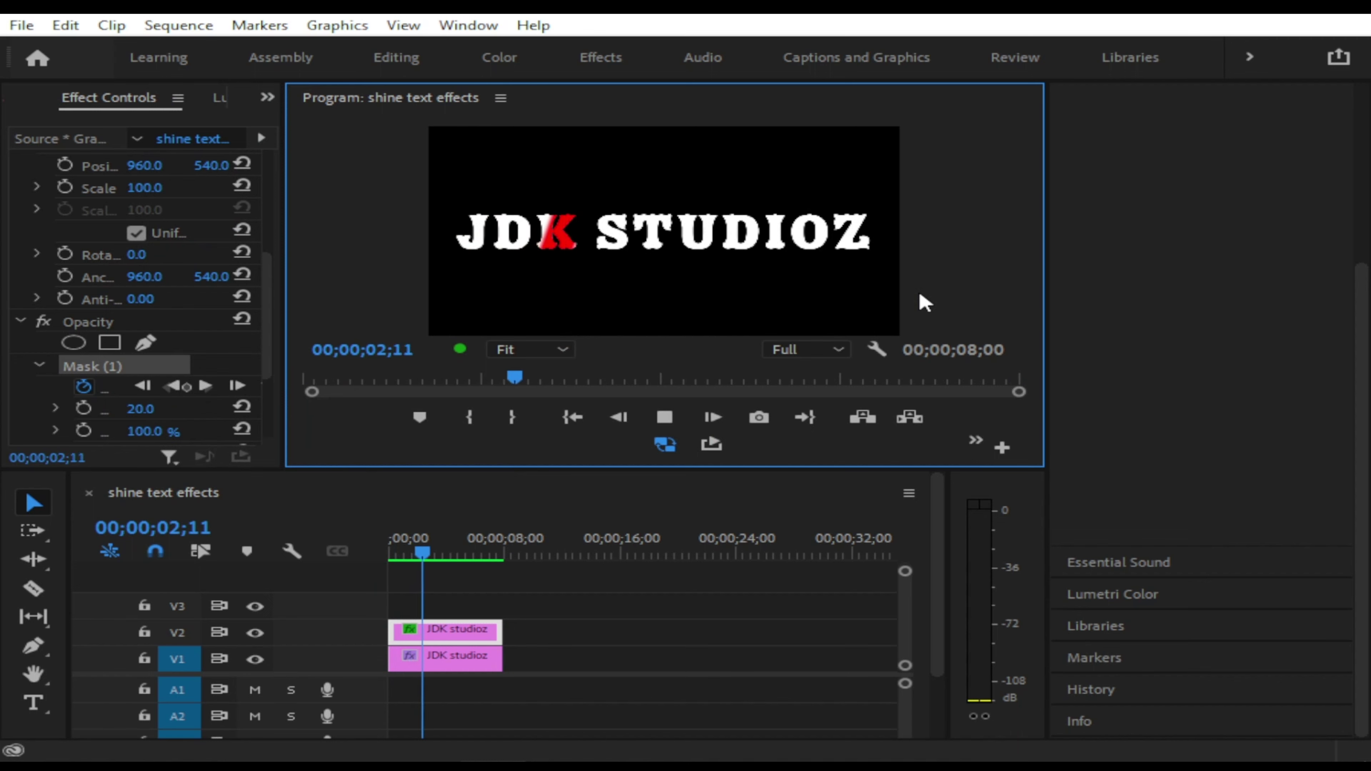